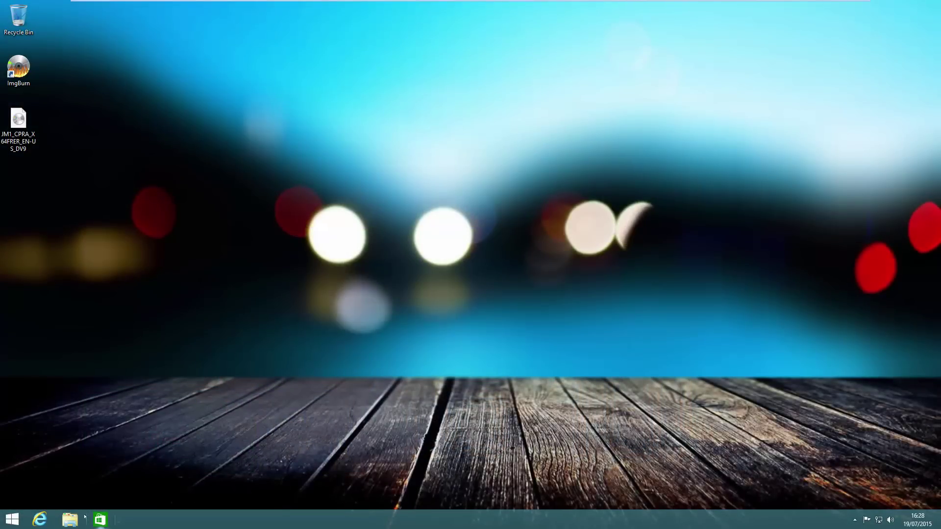
# - Check this PC's system properties in File Explorer, then close the windows
pyautogui.press('super+e')
pyautogui.rightClick(210, 242)
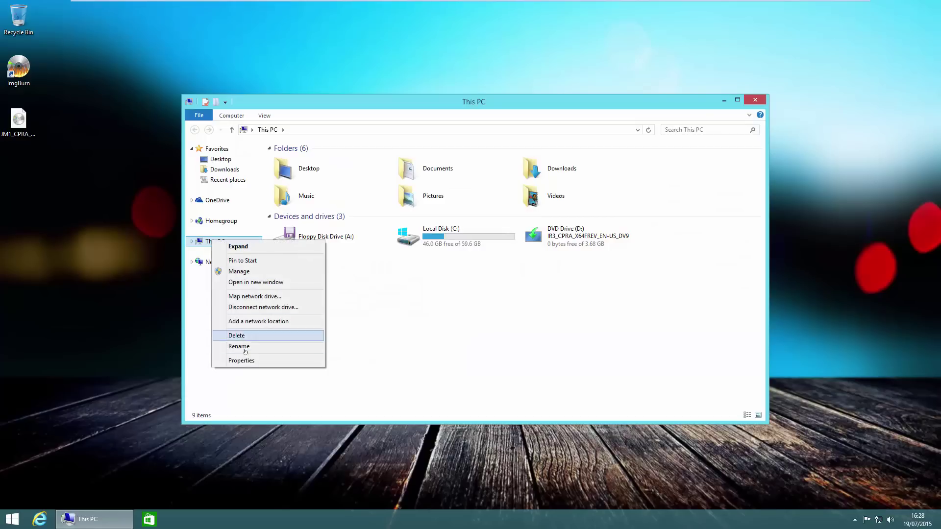
pyautogui.click(230, 358)
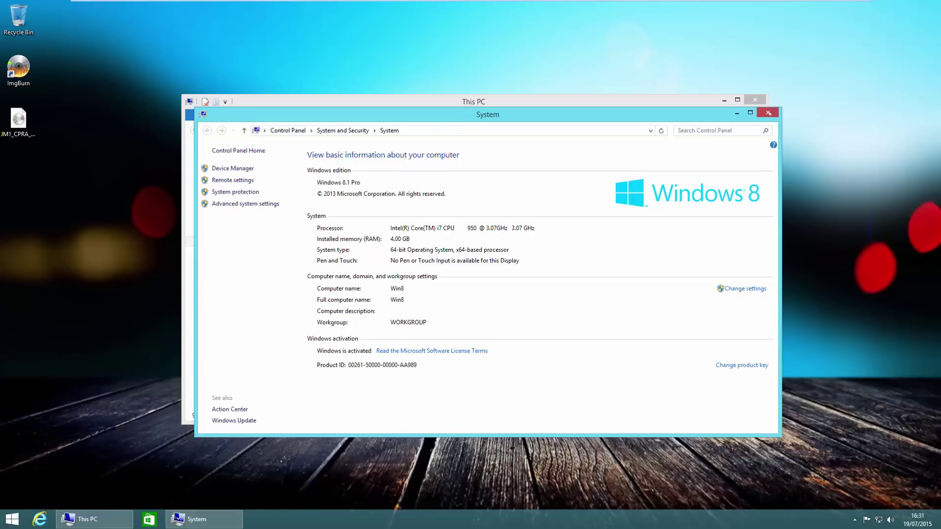
pyautogui.hotkey('alt', 'F4')
pyautogui.hotkey('alt', 'F4')
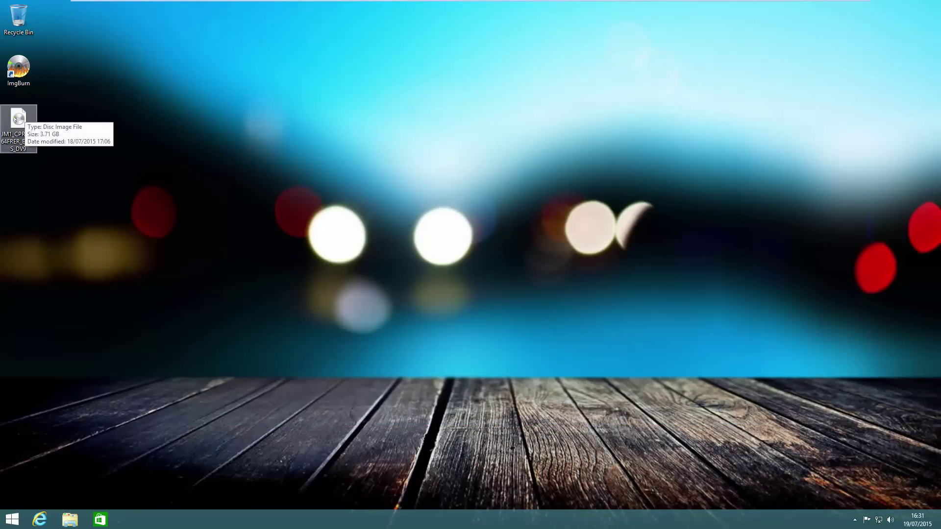
# - Mount the disc image and copy all eight of its files and folders
pyautogui.click(16, 119)
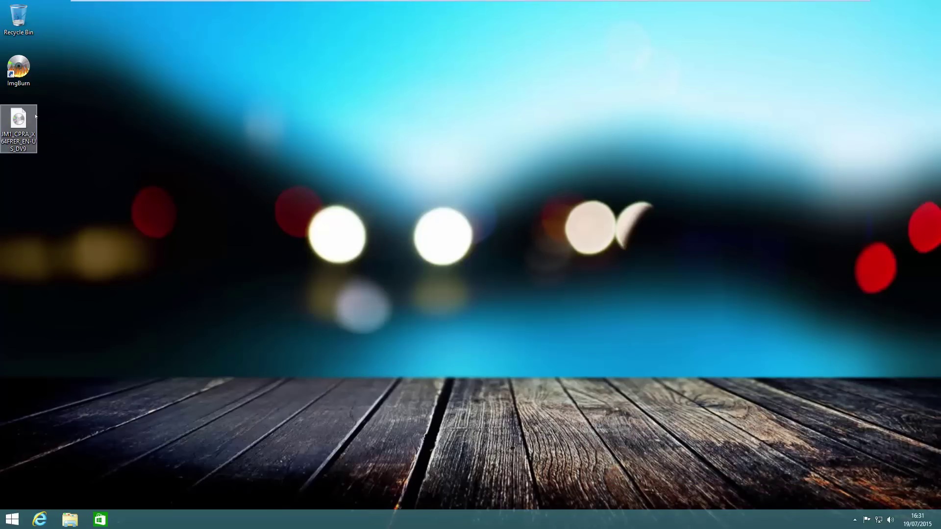
pyautogui.doubleClick(18, 120)
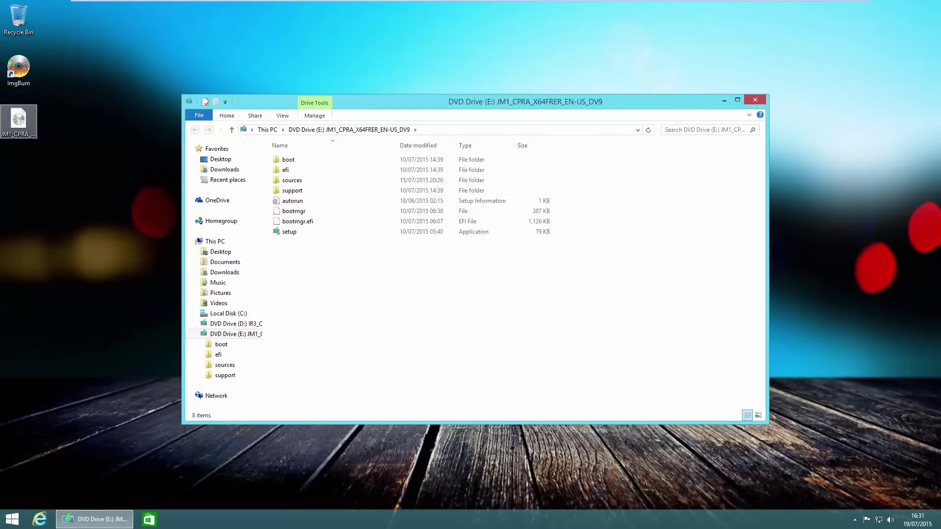
pyautogui.moveTo(336, 277); pyautogui.dragTo(293, 159)
pyautogui.rightClick(293, 160)
pyautogui.click(316, 216)
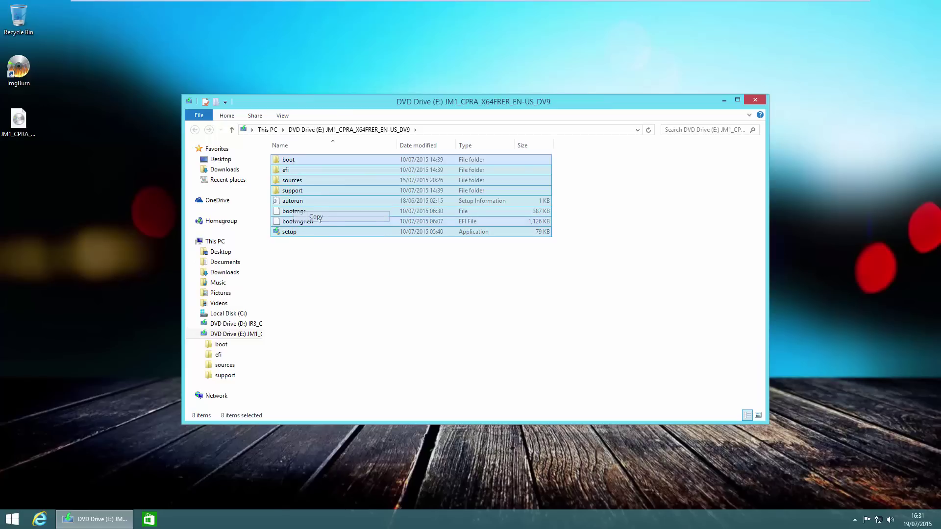
# - Create a new folder named 'Install' on Local Disk (C:) and open it
pyautogui.click(231, 316)
pyautogui.rightClick(360, 257)
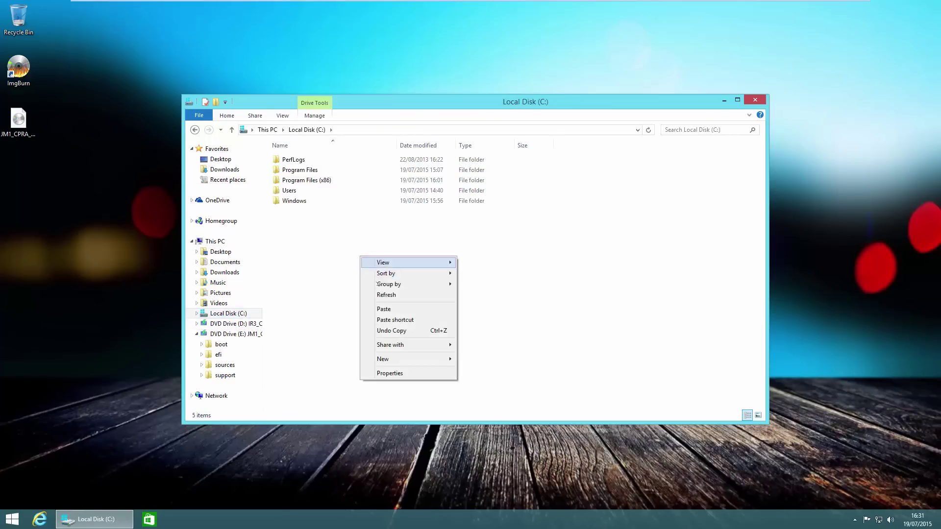
pyautogui.moveTo(402, 359)
pyautogui.click(472, 361)
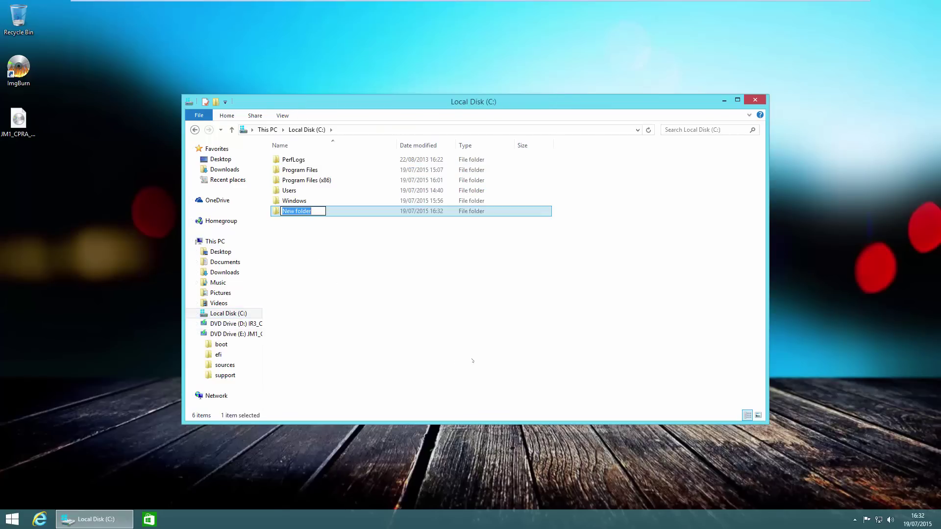
pyautogui.write('Install')
pyautogui.press('Return')
pyautogui.press('Return')
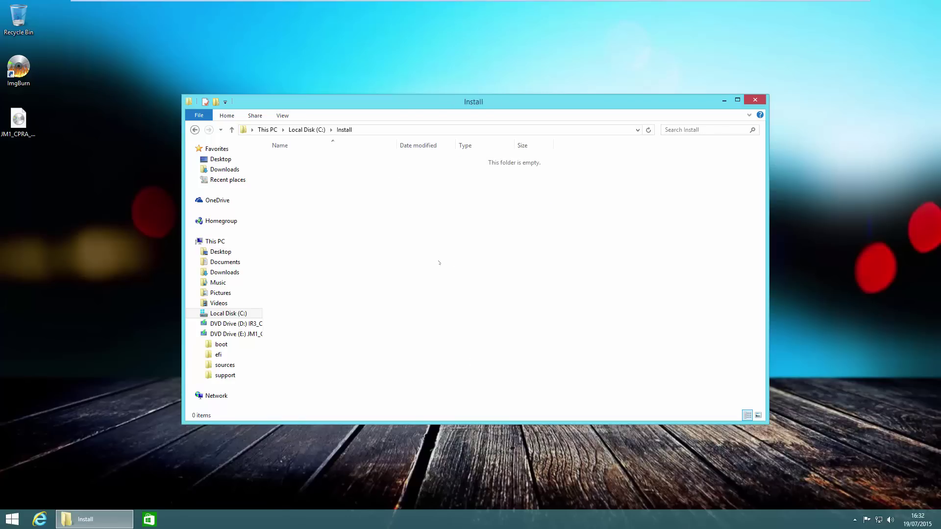
# - Paste the copied disc files into Install and show detailed copy progress
pyautogui.rightClick(420, 242)
pyautogui.click(443, 308)
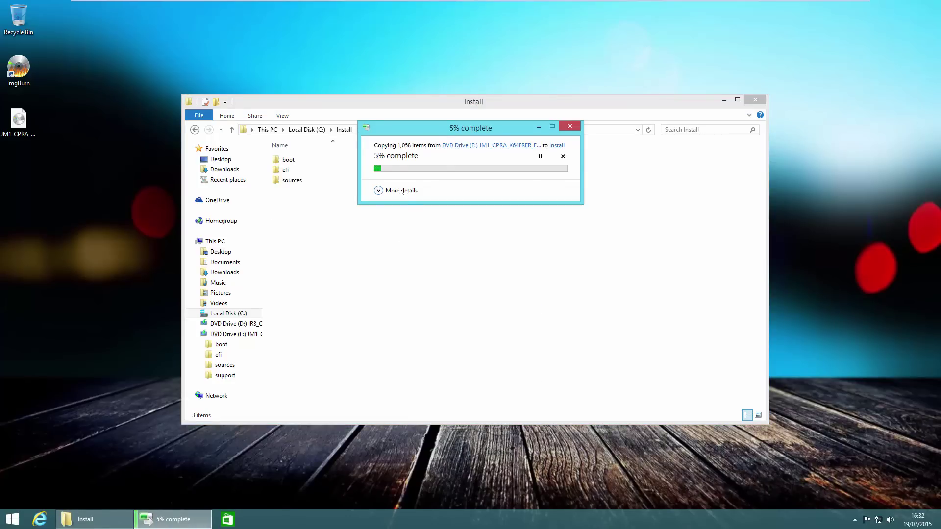
pyautogui.click(402, 190)
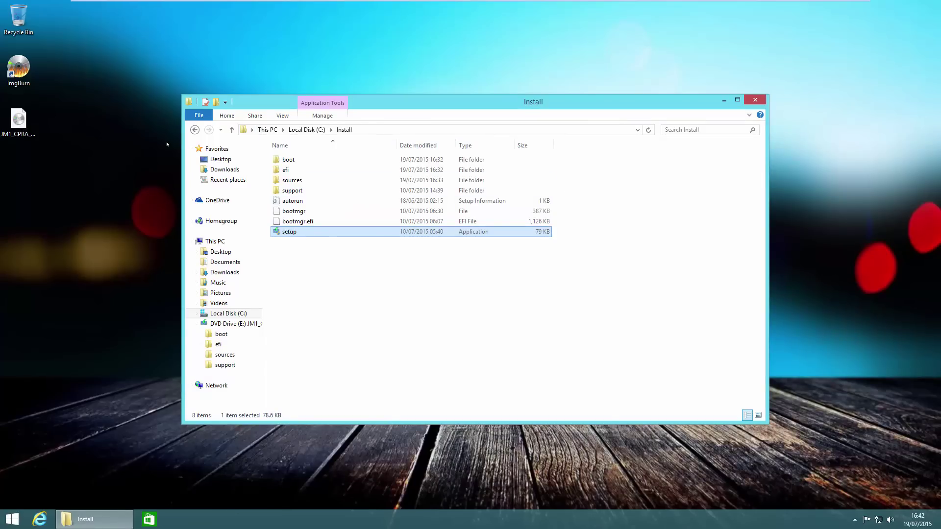
# - Open Test Documents from Documents in WordPad, close it, then view Pictures
pyautogui.click(223, 263)
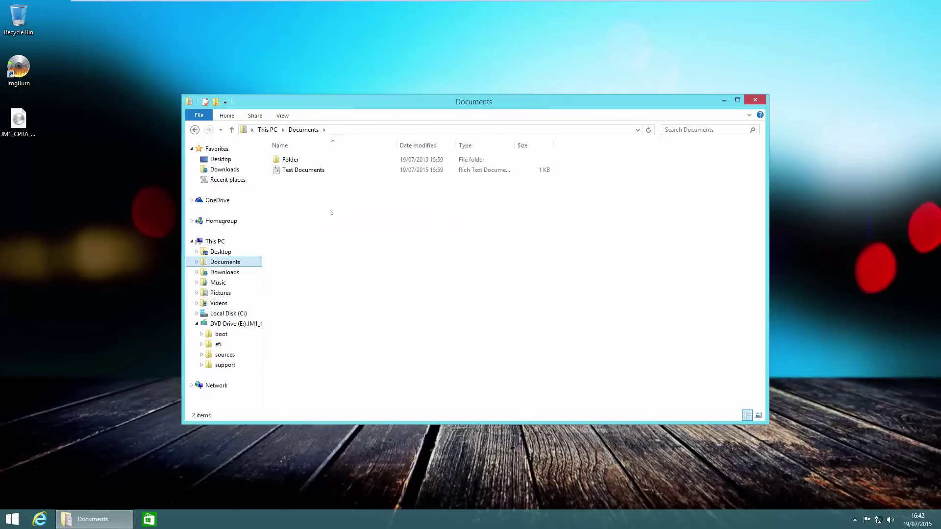
pyautogui.click(319, 171)
pyautogui.doubleClick(319, 171)
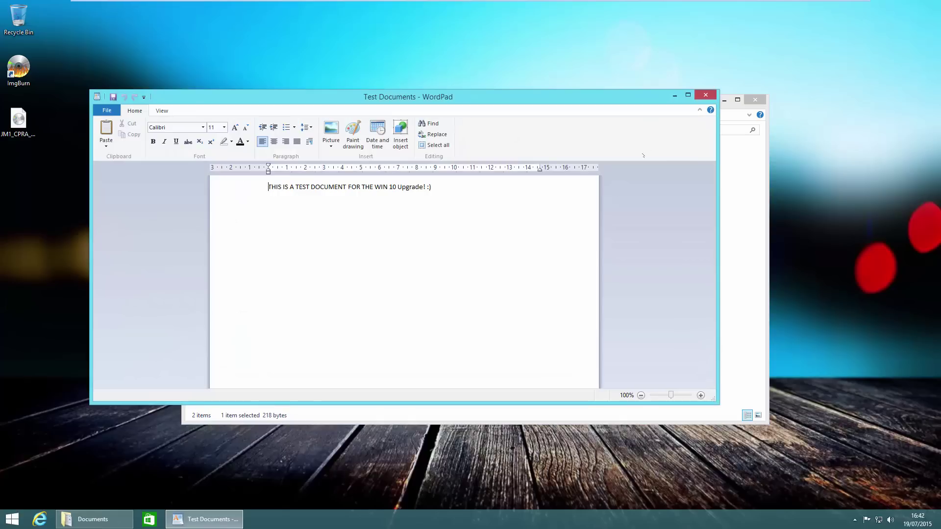
pyautogui.click(705, 95)
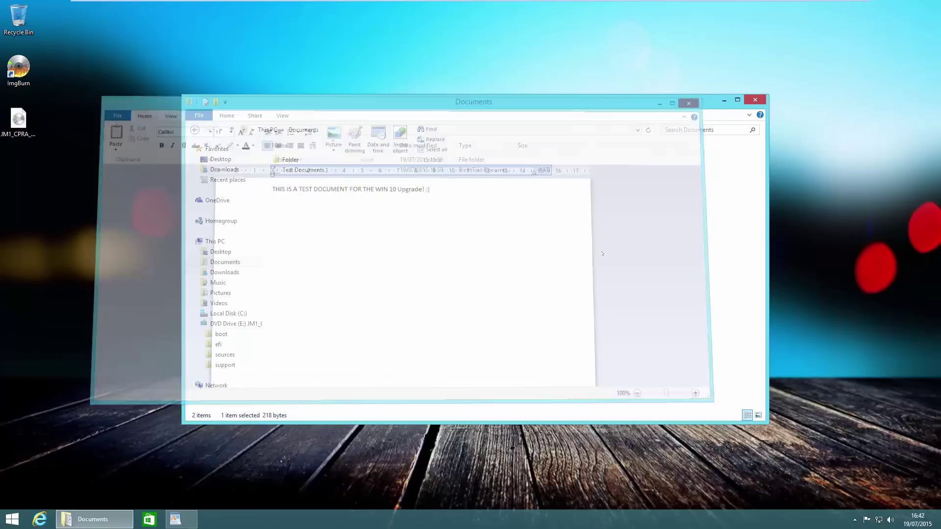
pyautogui.click(220, 293)
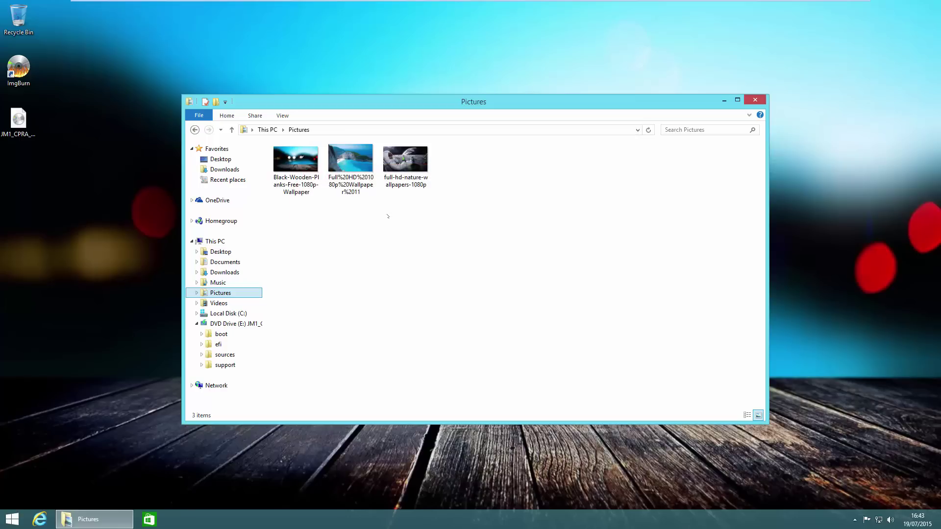
# - Launch setup from C:\Install and approve the User Account Control prompt
pyautogui.click(230, 315)
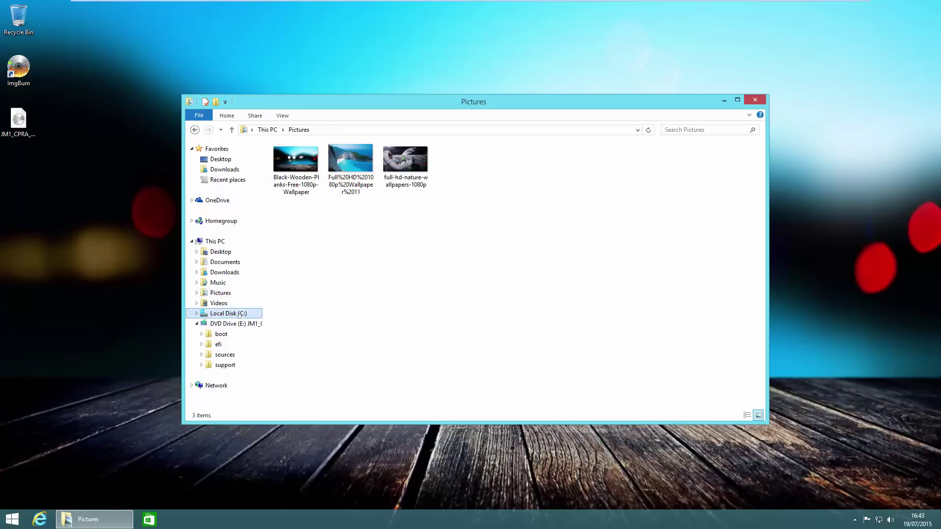
pyautogui.click(290, 161)
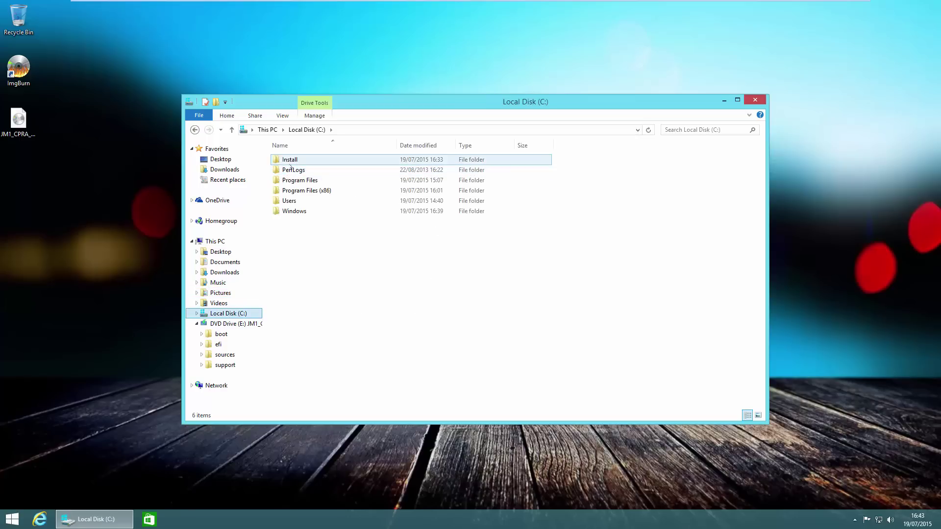
pyautogui.doubleClick(289, 161)
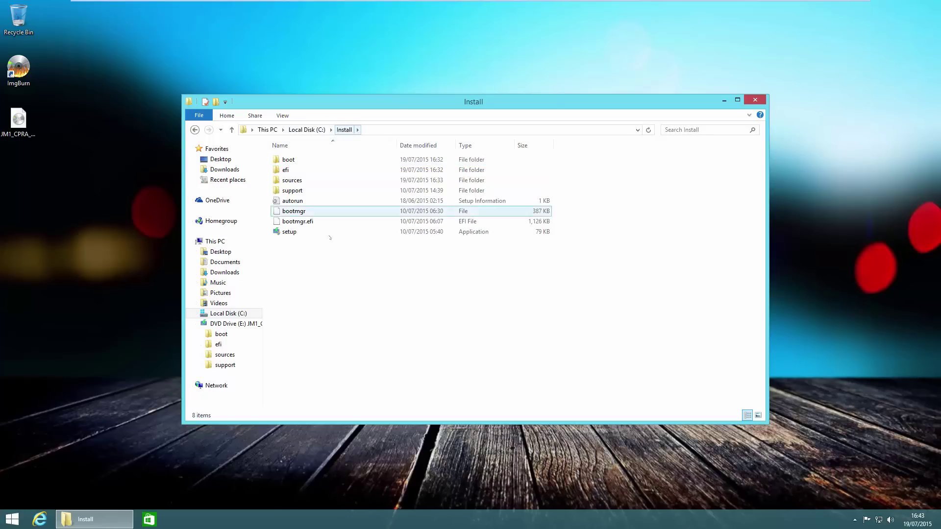
pyautogui.click(297, 236)
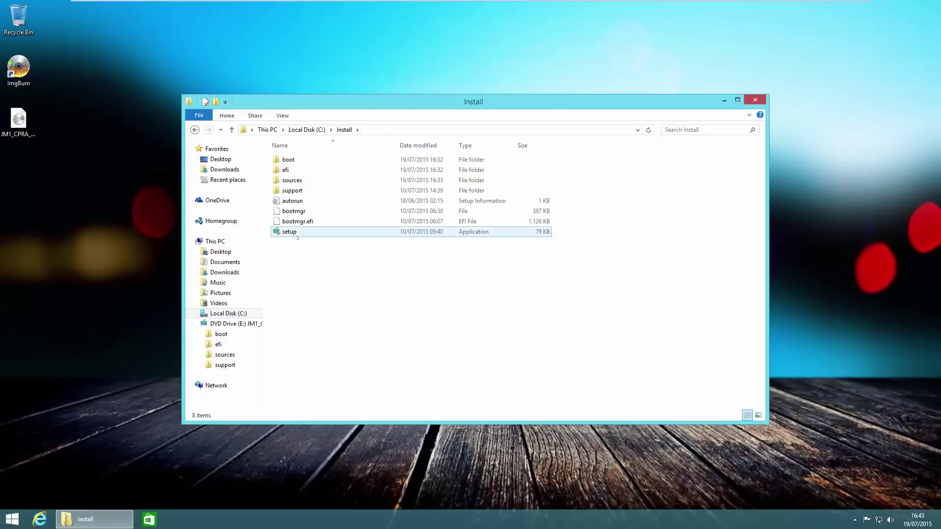
pyautogui.doubleClick(297, 236)
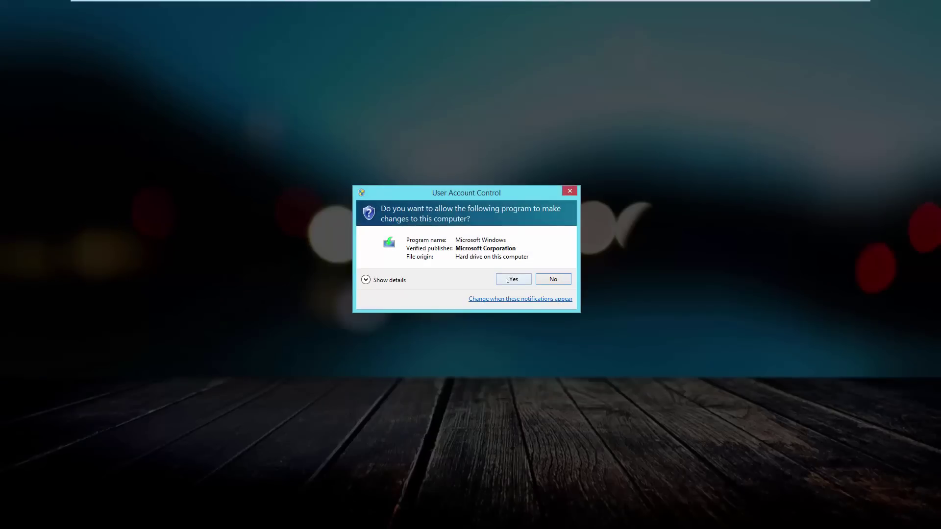
pyautogui.click(508, 280)
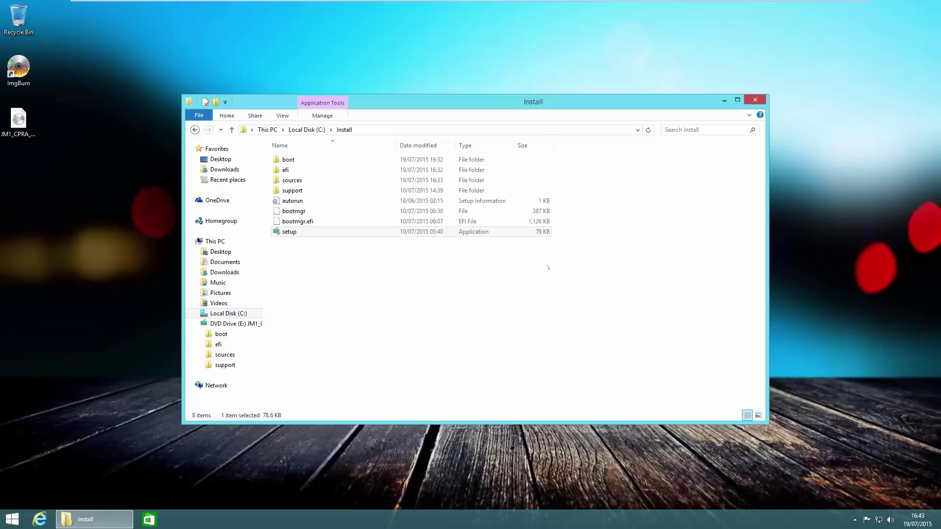
# - Choose 'Not right now' for updates, untick installation feedback, and continue to the license terms
pyautogui.click(724, 100)
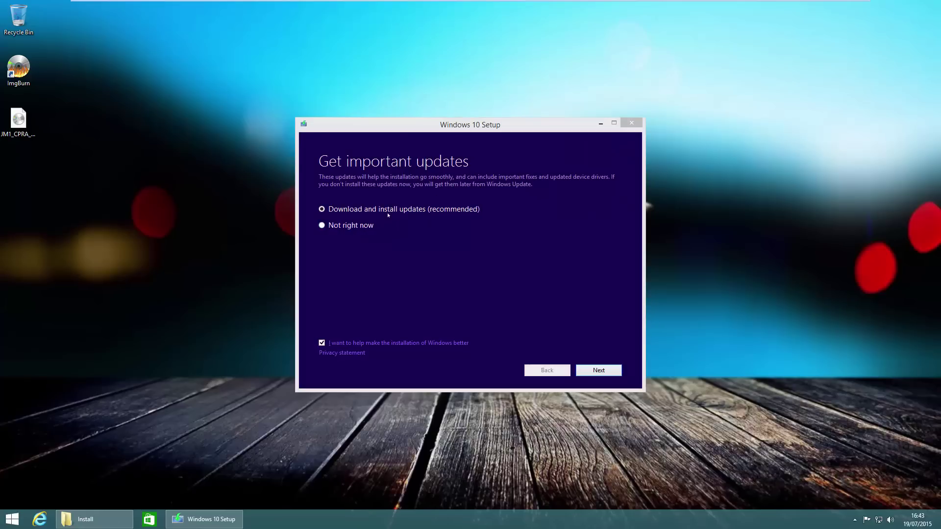
pyautogui.click(322, 226)
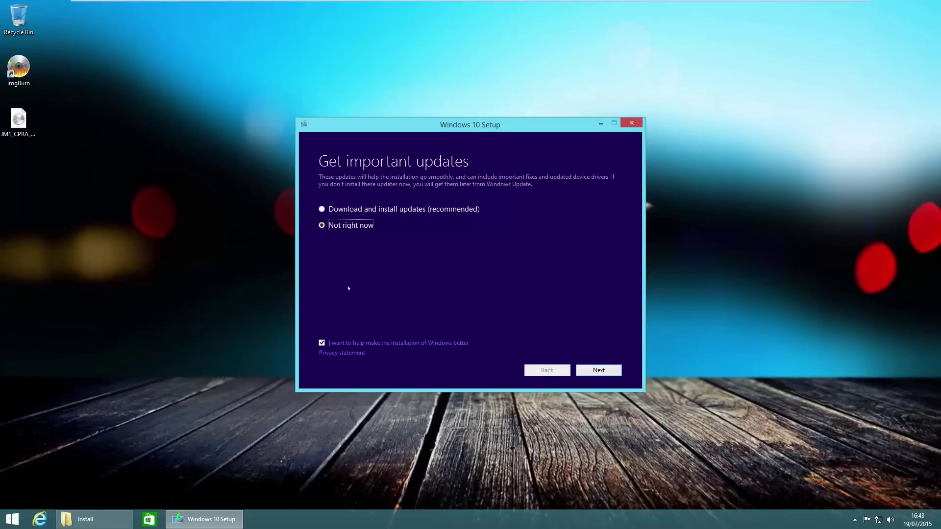
pyautogui.click(431, 343)
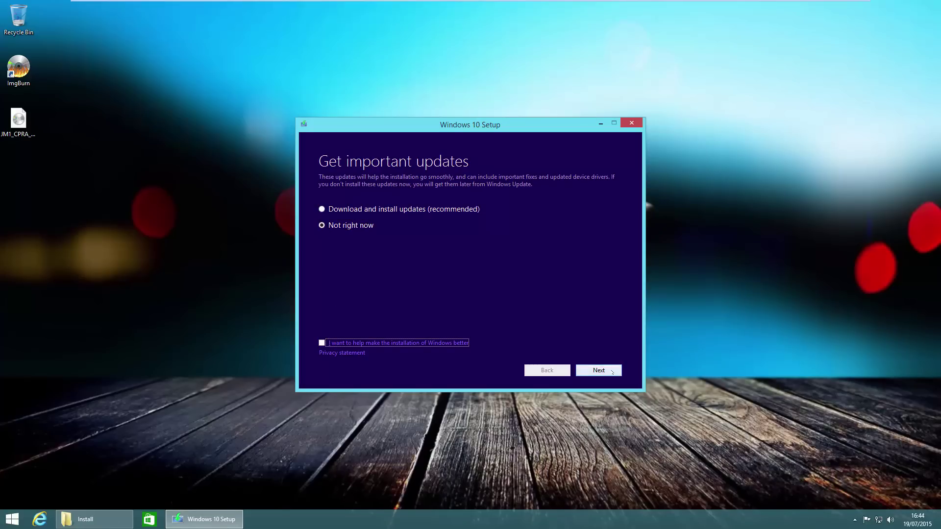
pyautogui.click(612, 373)
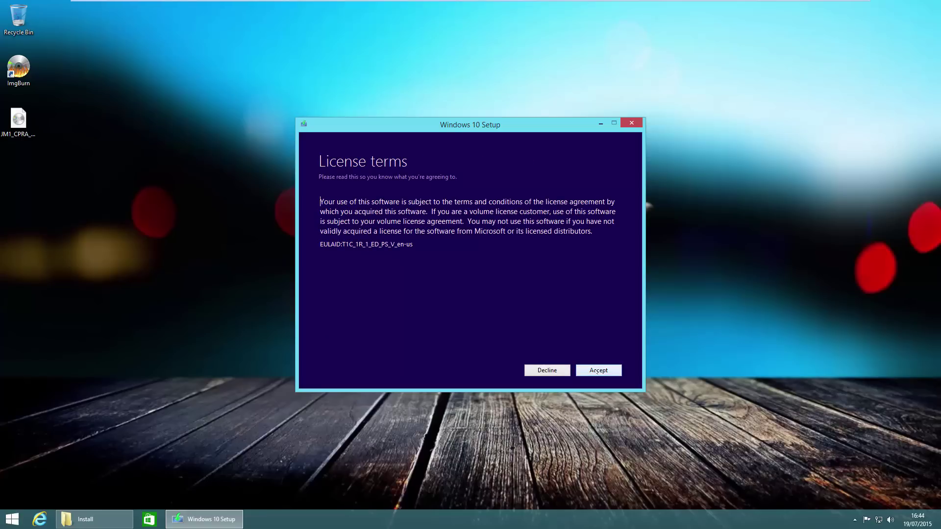
# - Accept the Windows 10 license terms
pyautogui.click(597, 371)
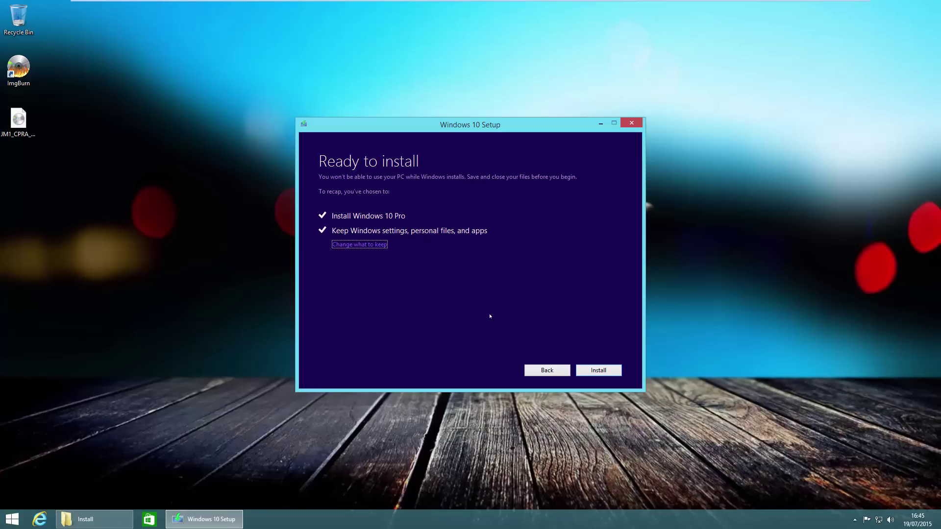
# - Start the Windows 10 Pro installation from the Ready to install page
pyautogui.click(606, 371)
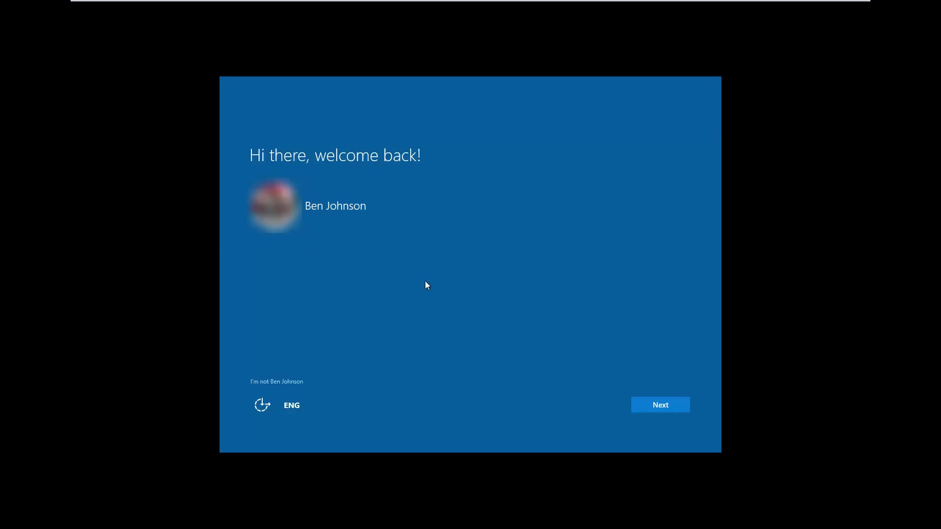
# - Continue past the welcome-back screen, use Express settings, and keep the new default apps
pyautogui.click(674, 406)
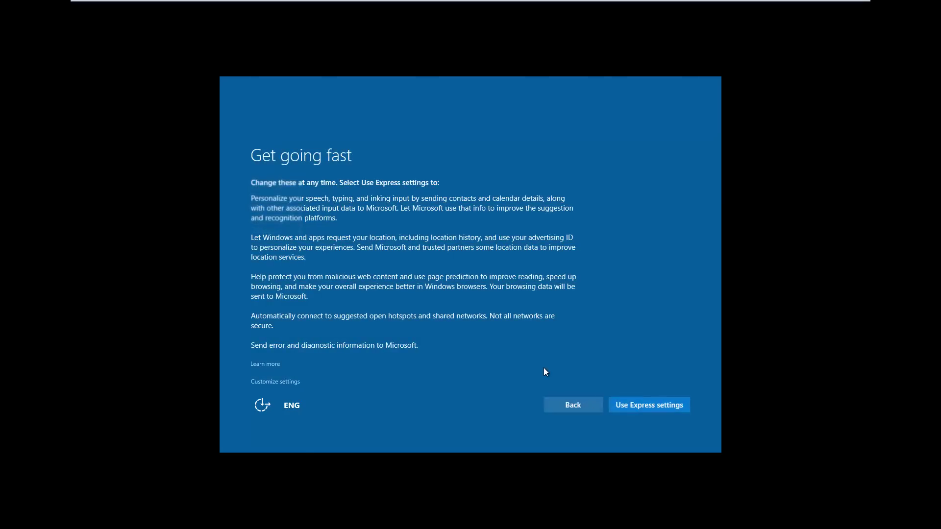
pyautogui.click(655, 411)
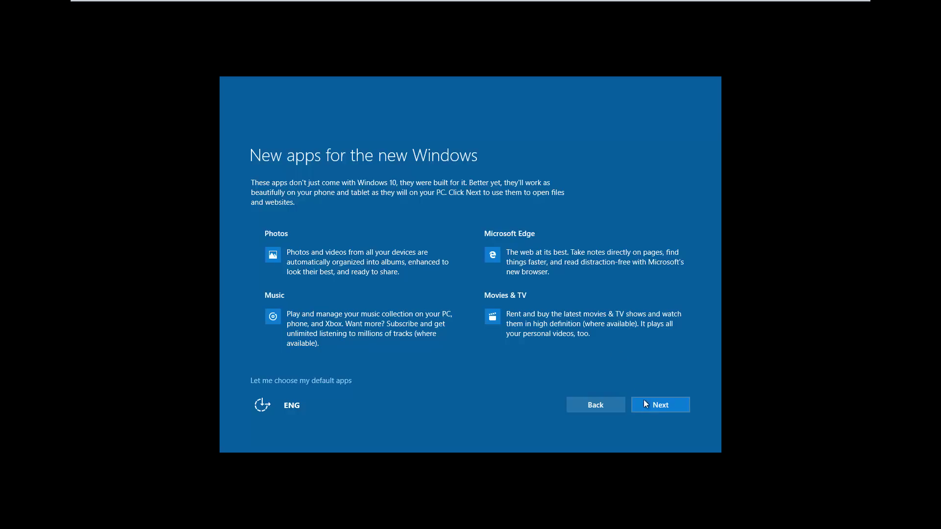
pyautogui.click(673, 401)
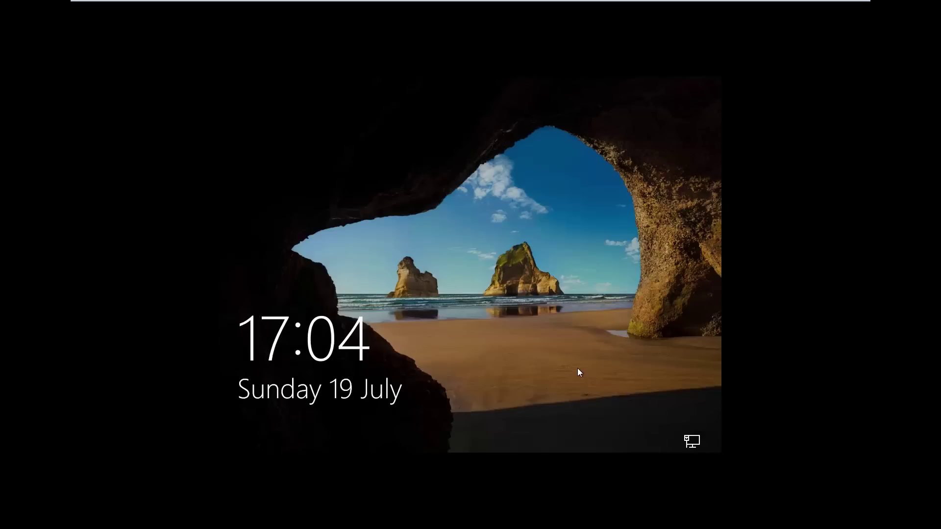
# - Dismiss the lock screen and enter the account password to sign in
pyautogui.click(501, 376)
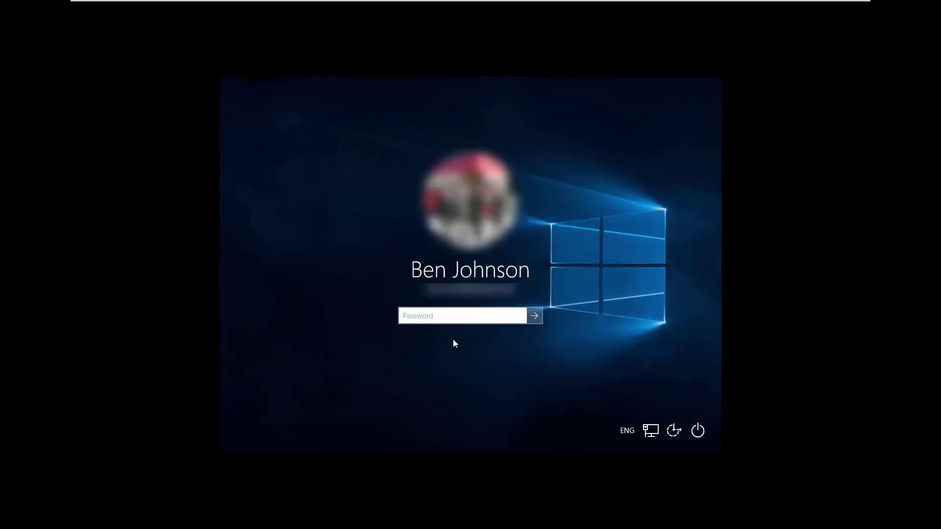
pyautogui.write('•••••••••')
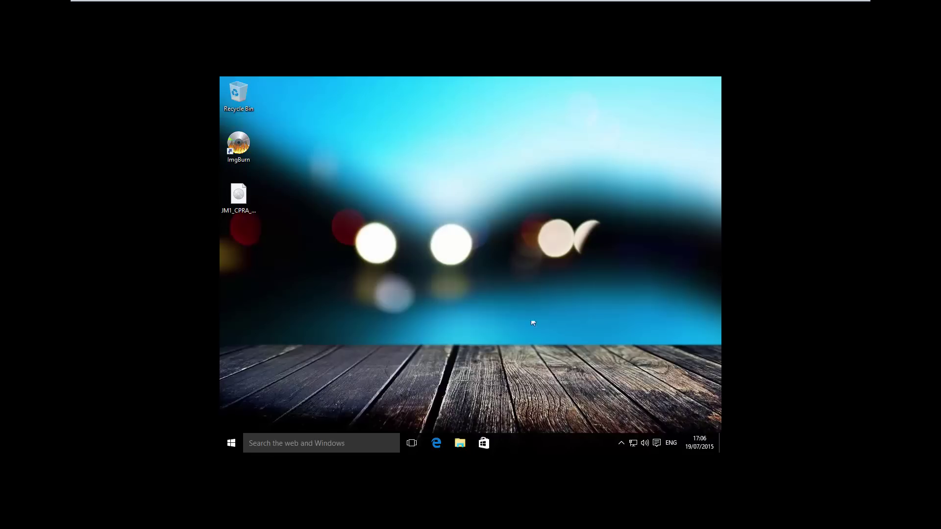
pyautogui.rightClick(510, 278)
pyautogui.click(549, 359)
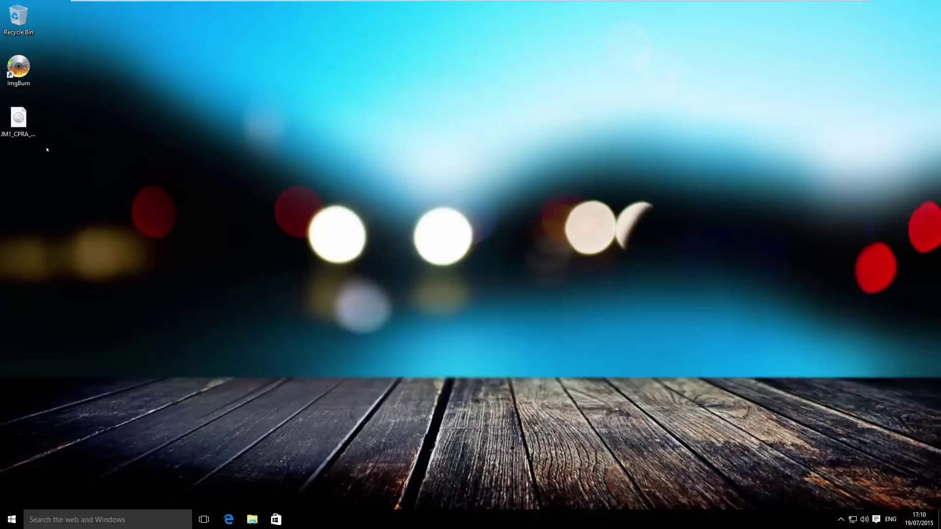
pyautogui.click(18, 71)
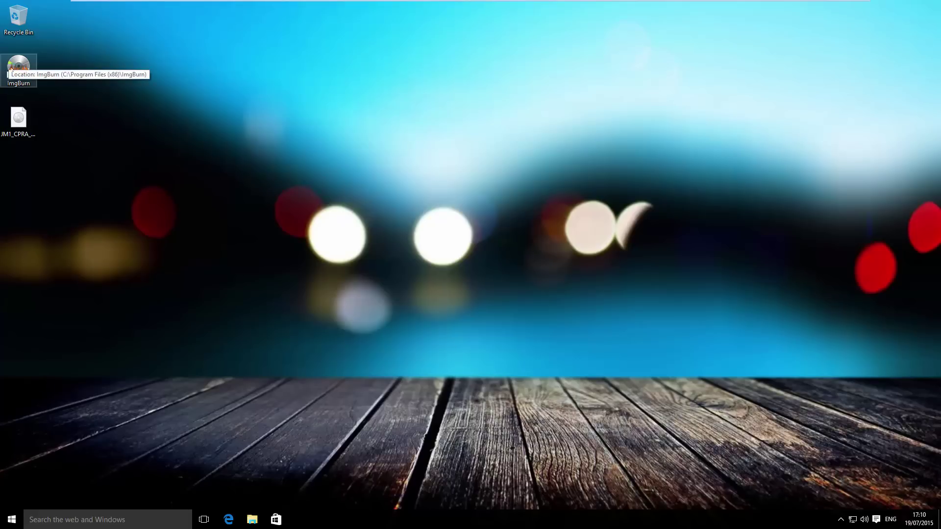
pyautogui.doubleClick(18, 67)
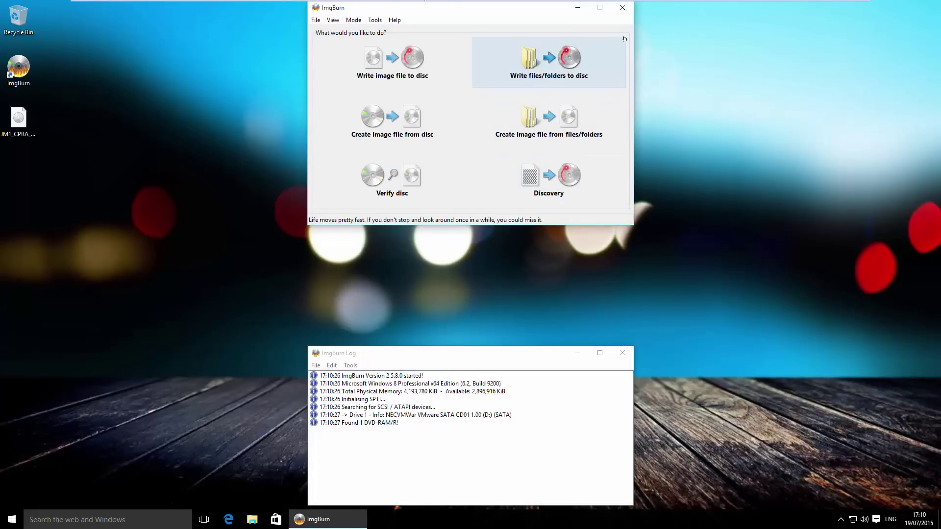
pyautogui.click(622, 7)
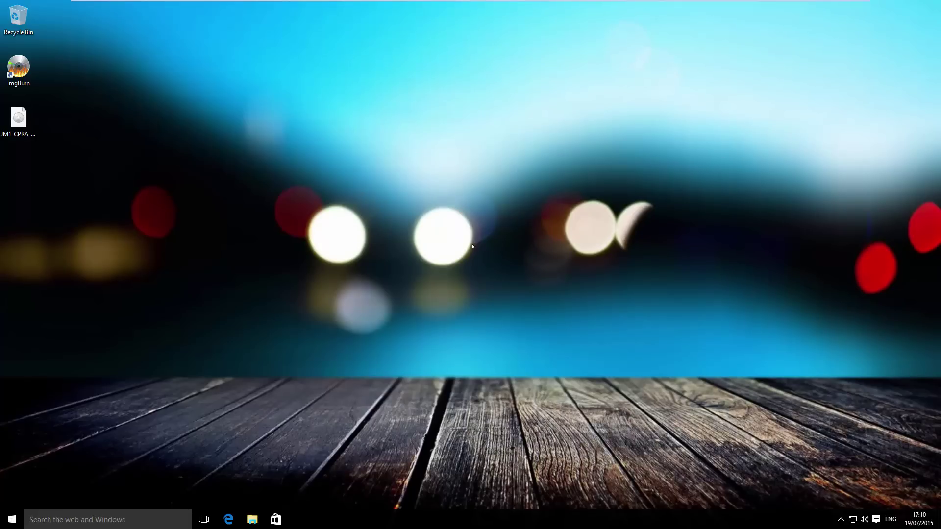
# - Open File Explorer, open and close Test Documents from Documents, then view Pictures
pyautogui.click(251, 519)
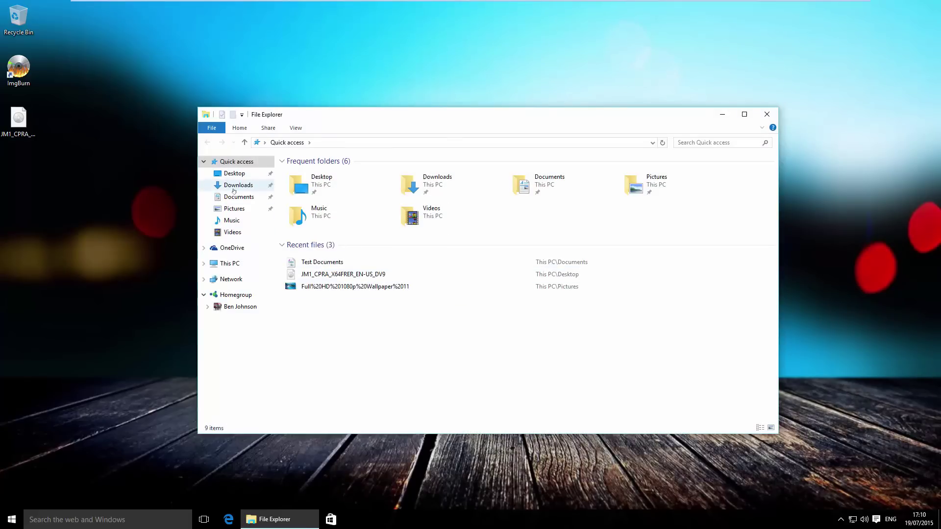
pyautogui.click(238, 196)
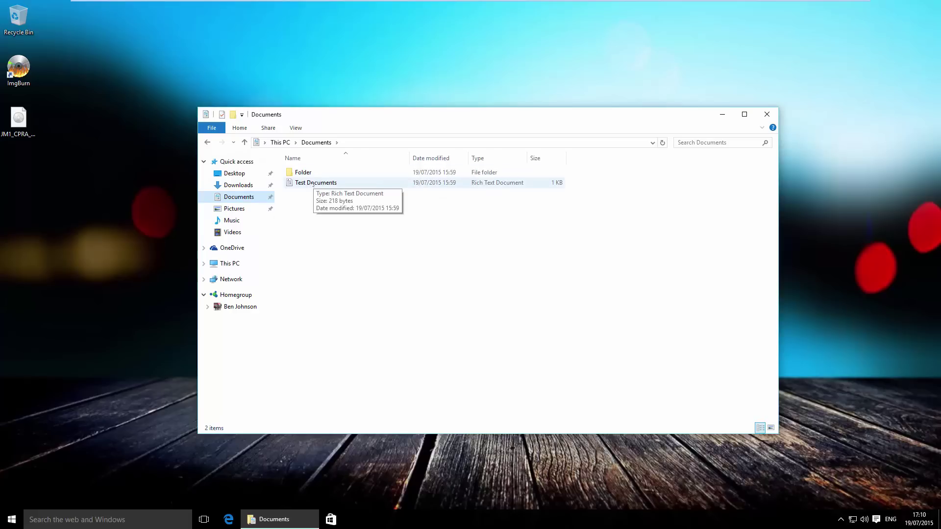
pyautogui.doubleClick(316, 183)
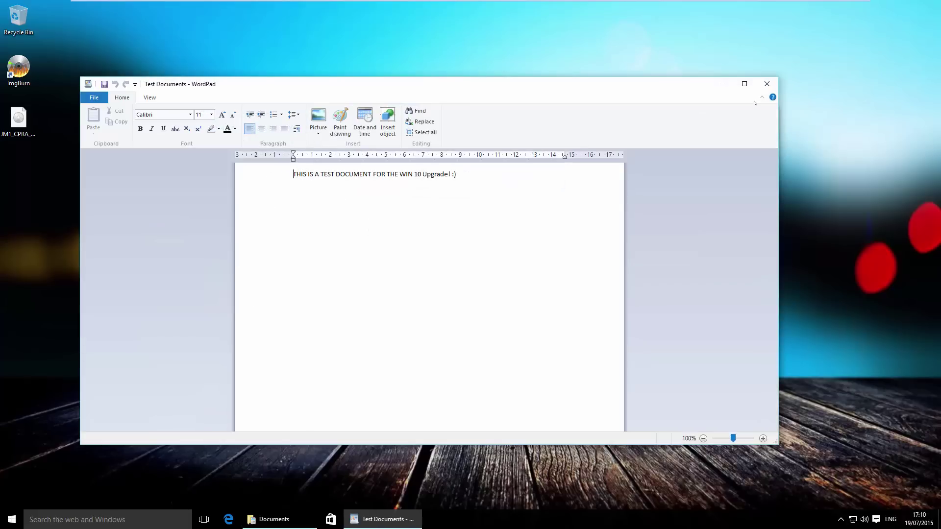
pyautogui.click(767, 84)
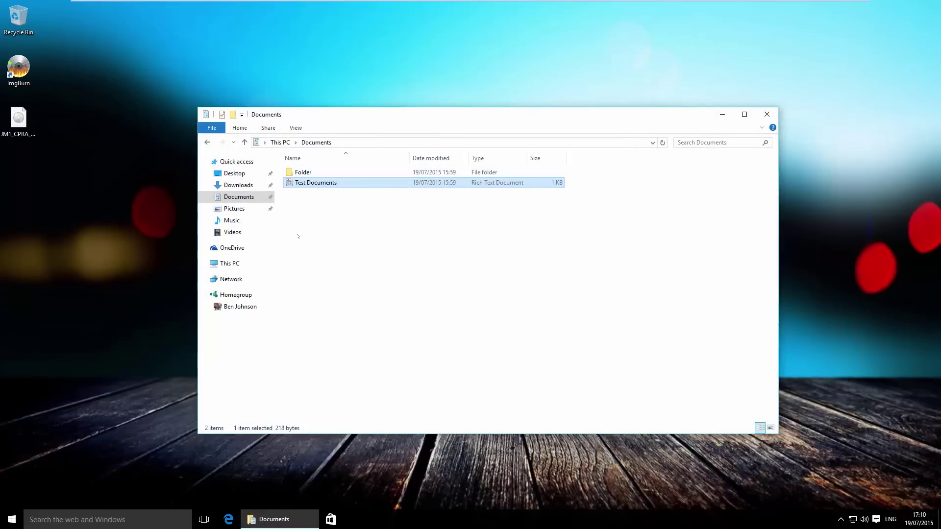
pyautogui.click(234, 208)
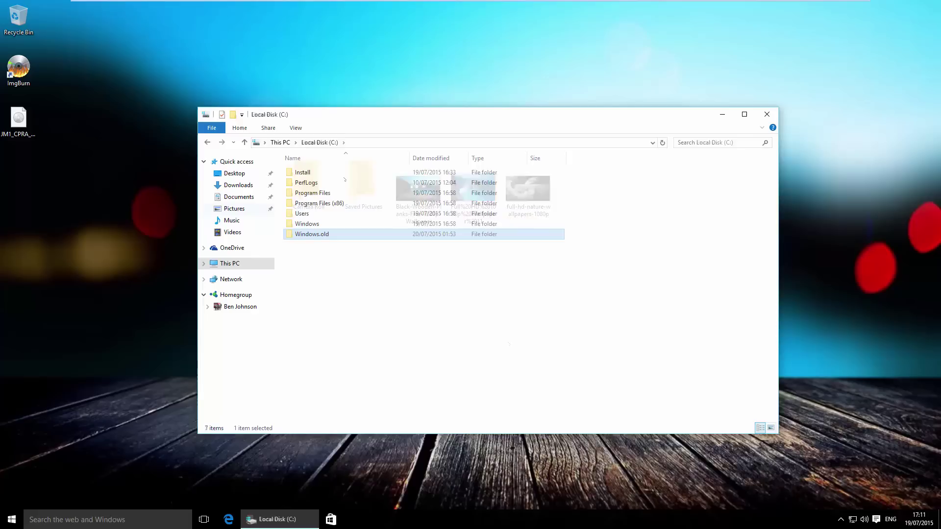
# - Go up from Local Disk (C:) to This PC and open System properties via the Manage tab
pyautogui.hotkey('alt', 'h')
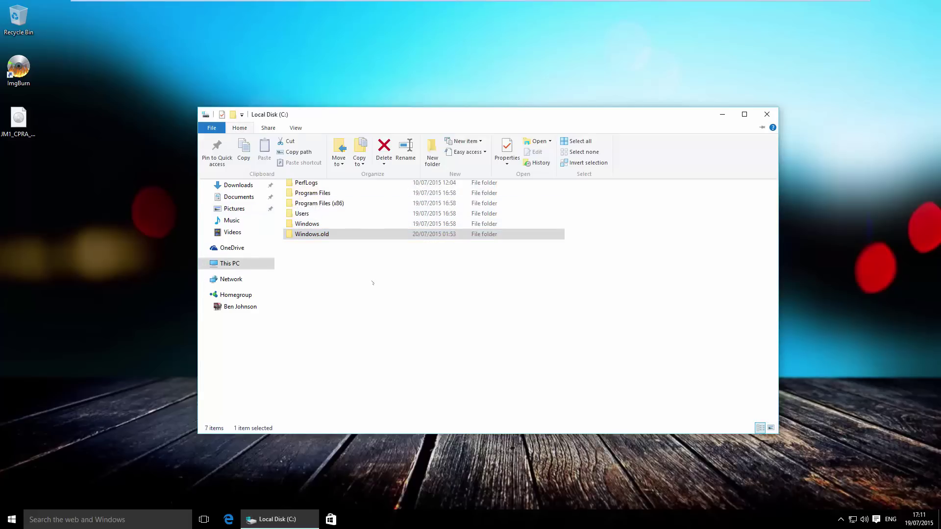
pyautogui.press('Escape')
pyautogui.hotkey('alt', 'Up')
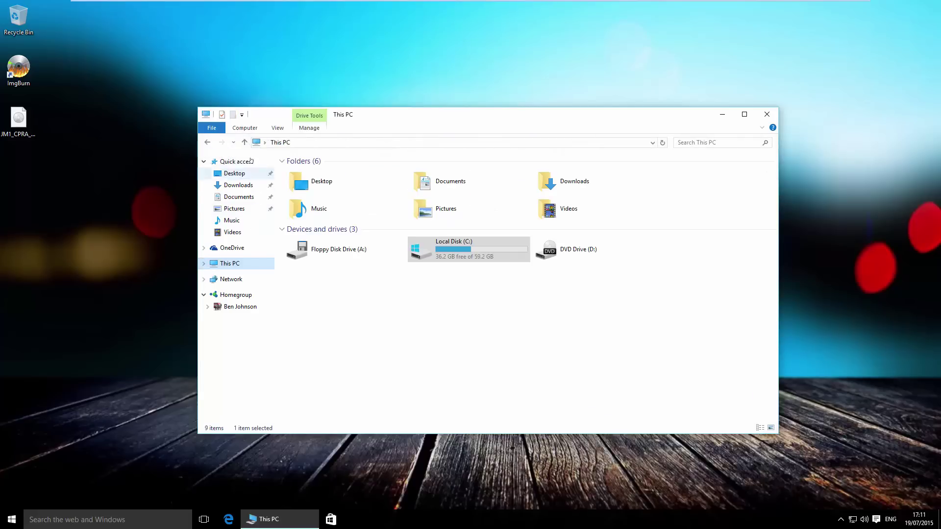
pyautogui.hotkey('alt', 'j')
pyautogui.press('d')
pyautogui.click(460, 152)
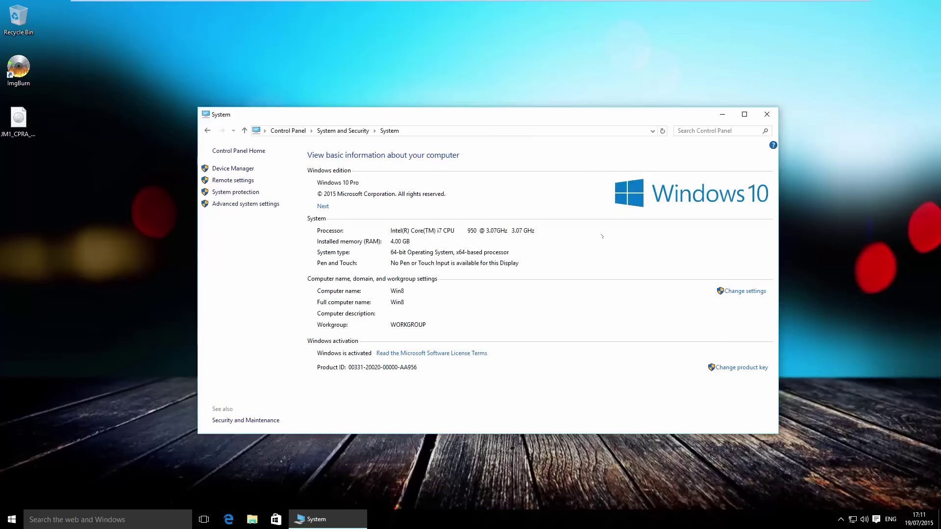